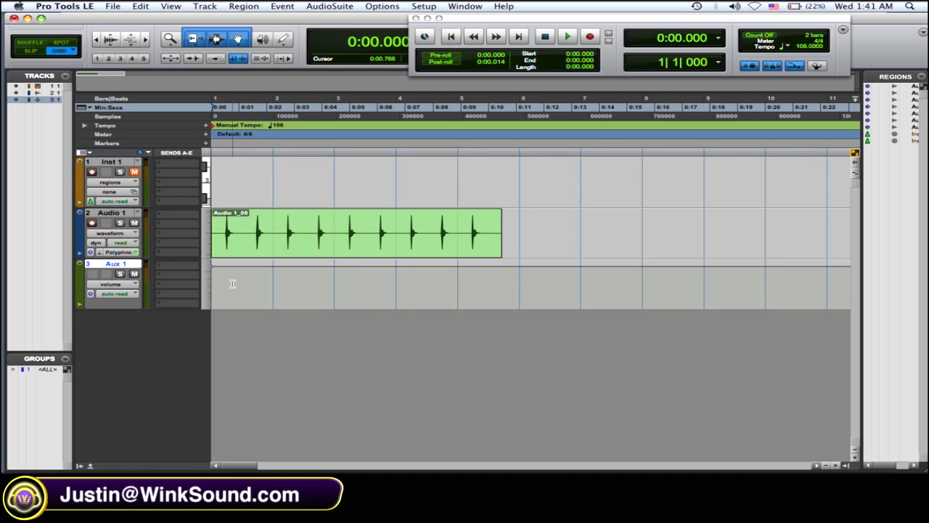
Step: Play the snare audio from the start, stop it, and bring the Mix window forward
key(space)
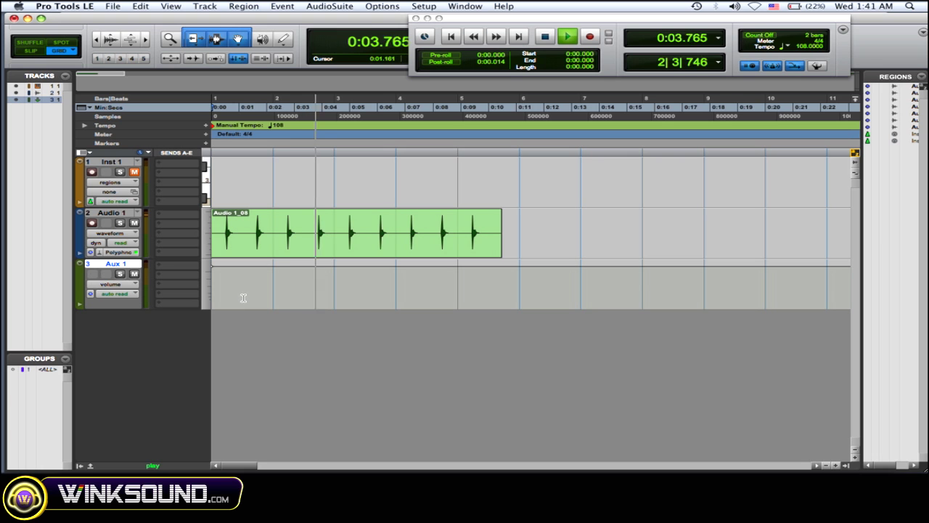
key(space)
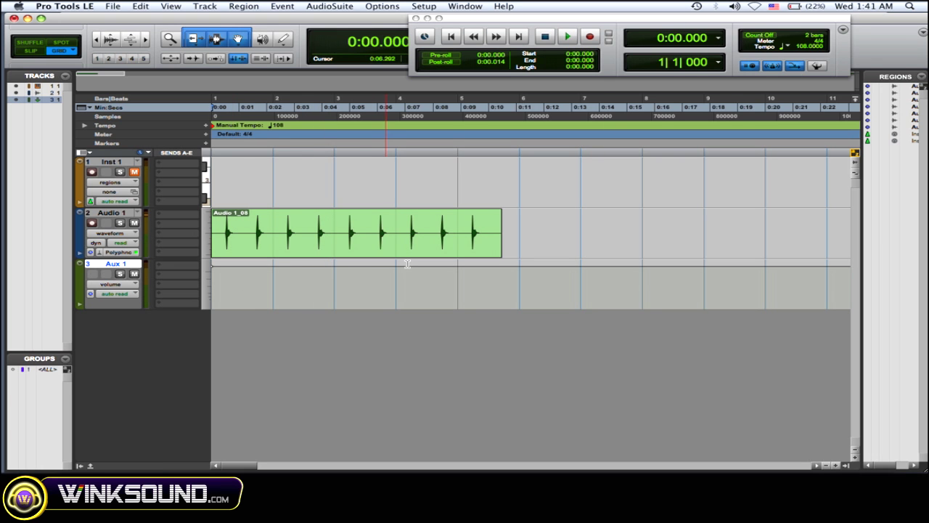
key(F9)
click(778, 120)
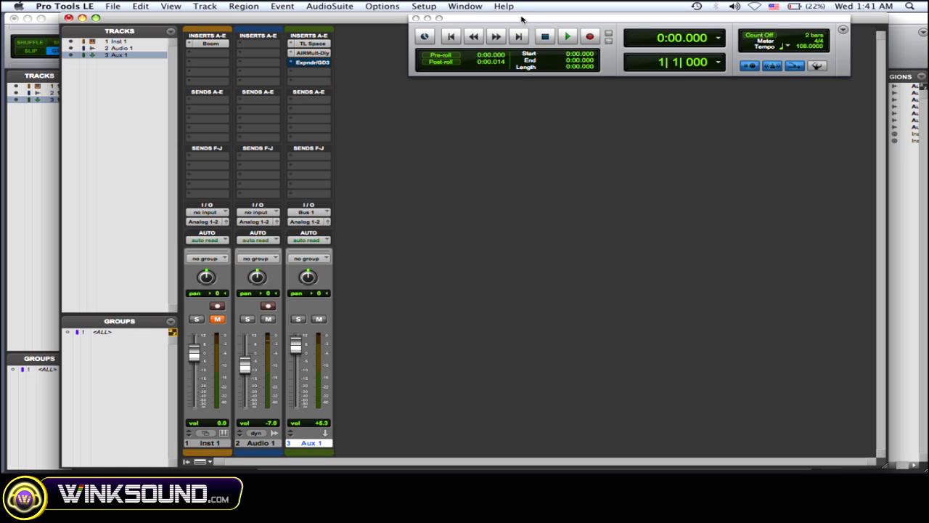
Step: Send Audio 1's output to Bus 1 (Mono) and keep Bus 1 as Aux 1's input
drag(521, 18, 524, 20)
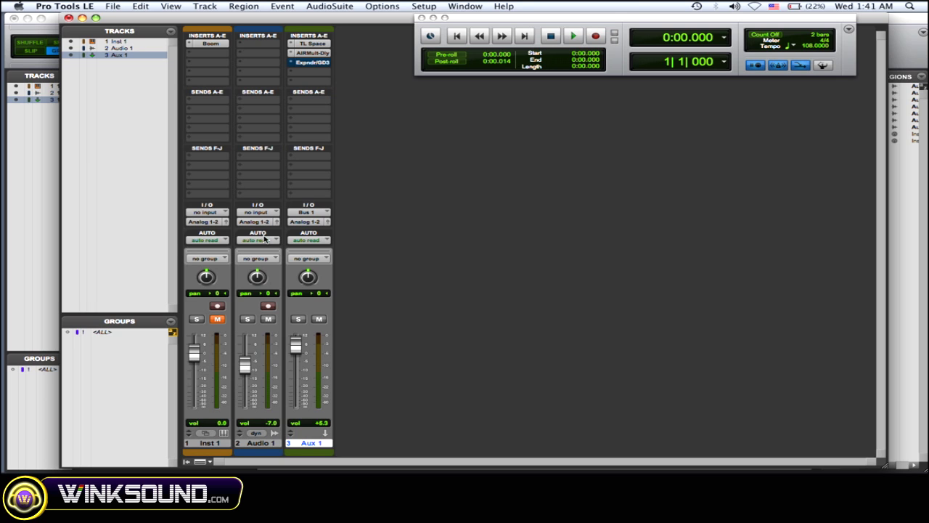
click(249, 221)
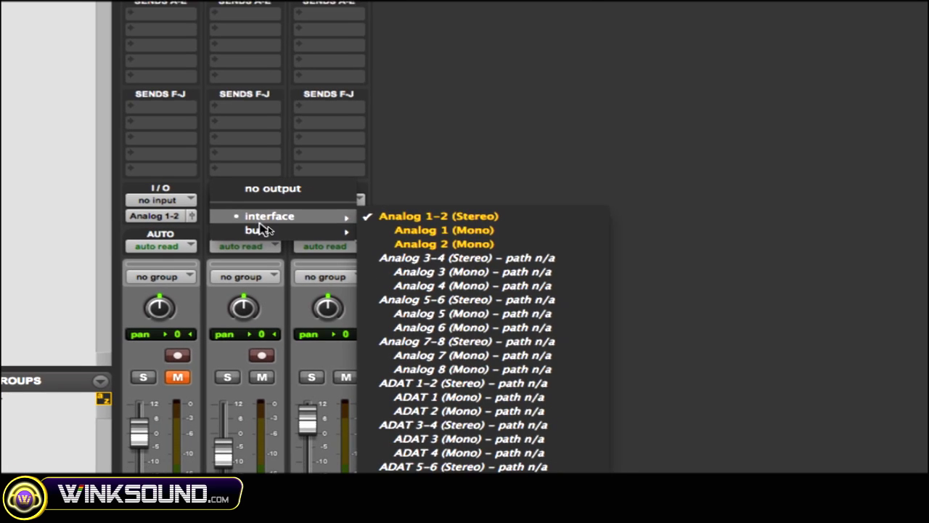
mouse_move(258, 231)
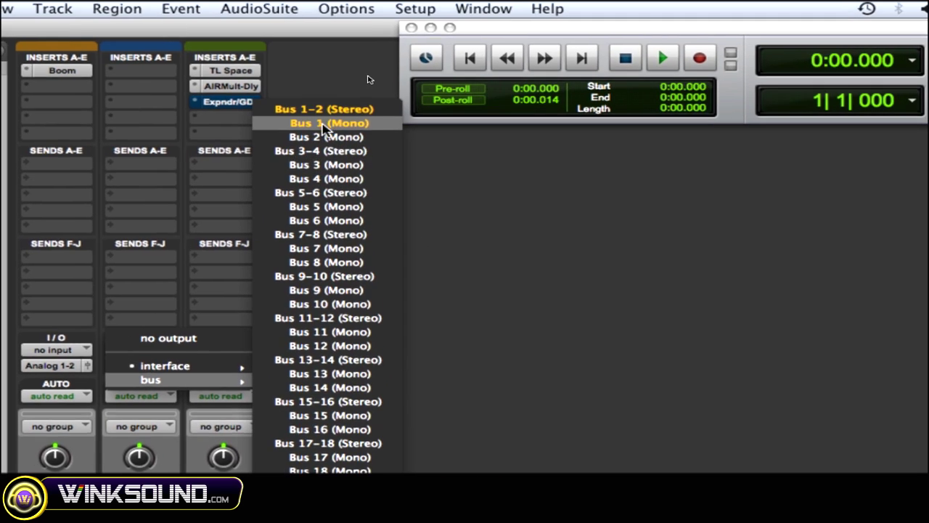
click(308, 6)
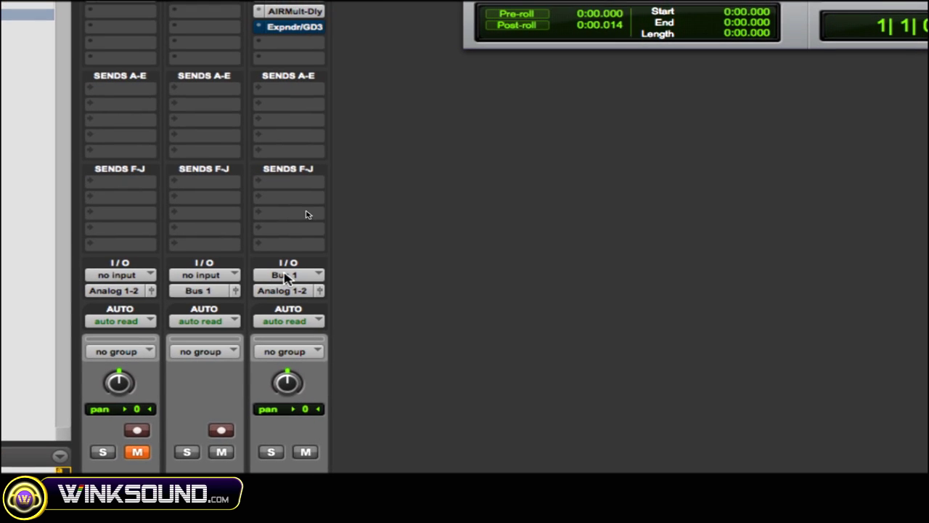
click(286, 276)
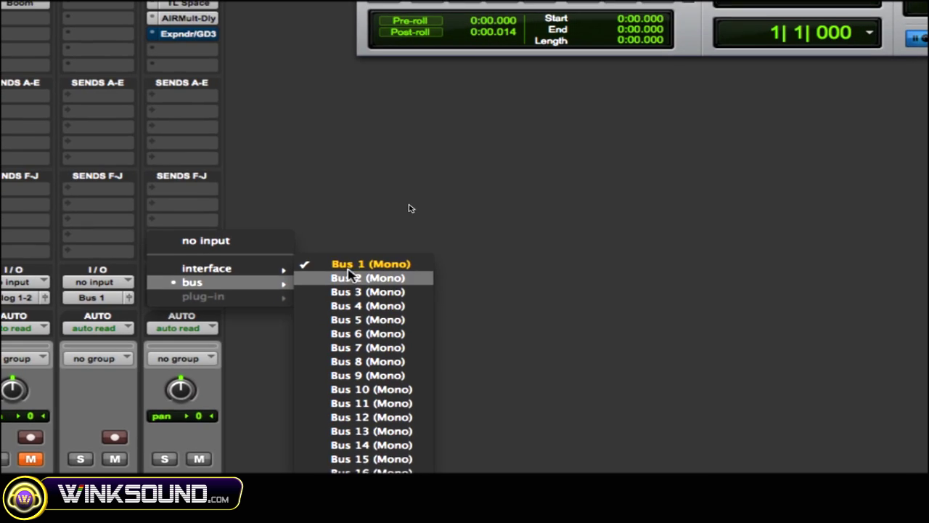
click(354, 270)
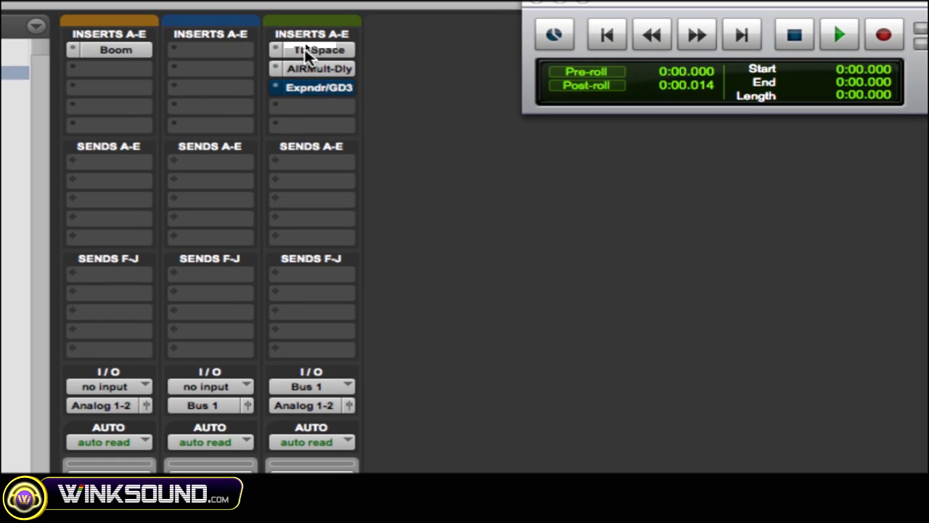
click(308, 50)
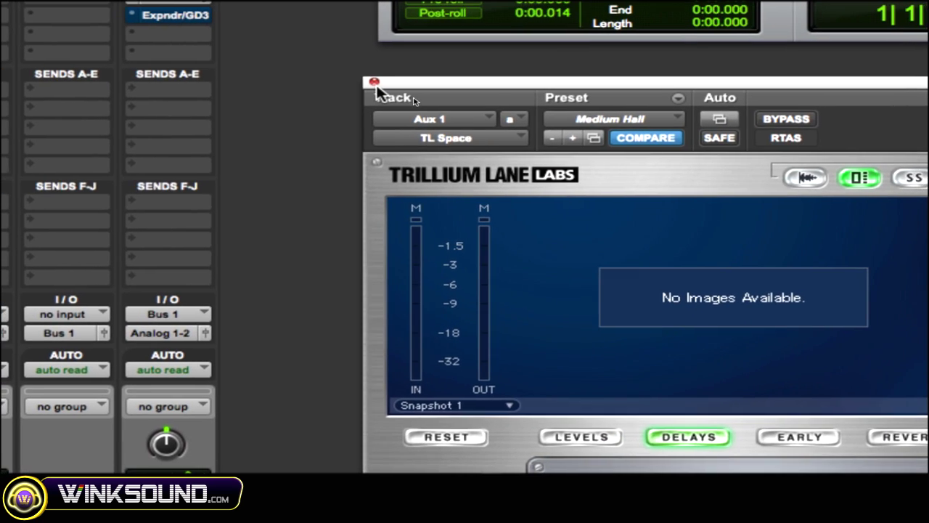
click(359, 82)
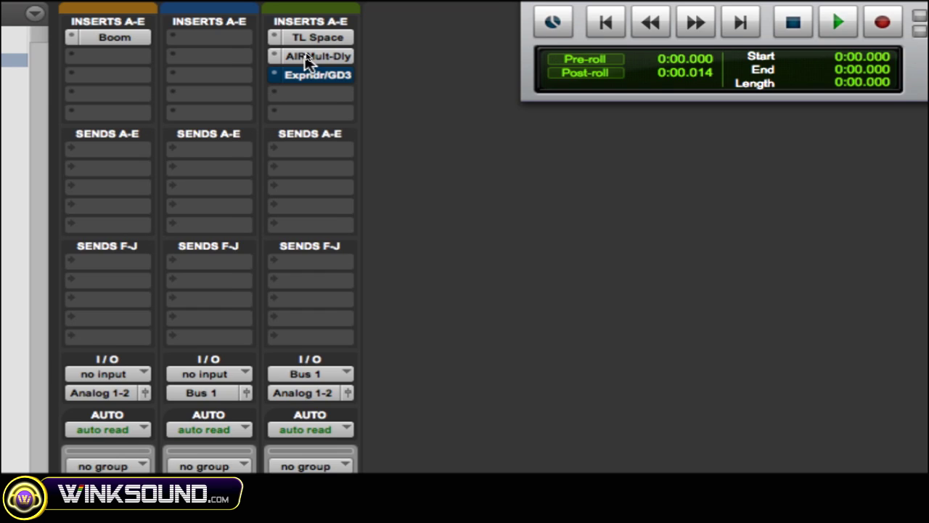
click(306, 57)
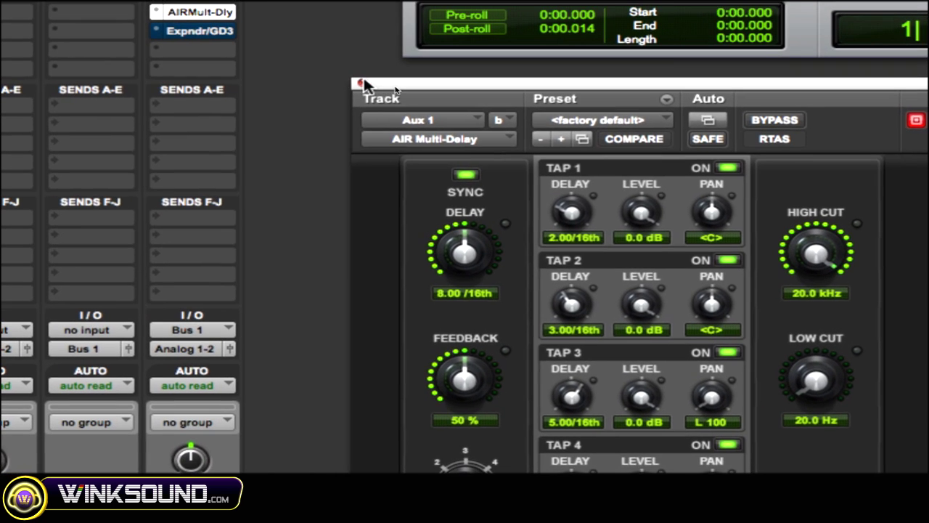
click(360, 82)
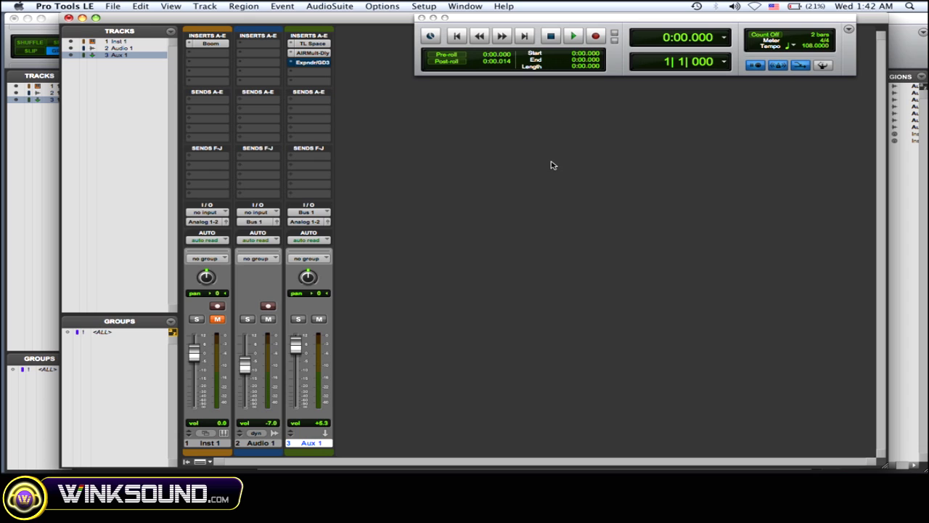
Step: Play the routed mix, stop it, and open Aux 1's Expndr/GD3 plug-in window
key(space)
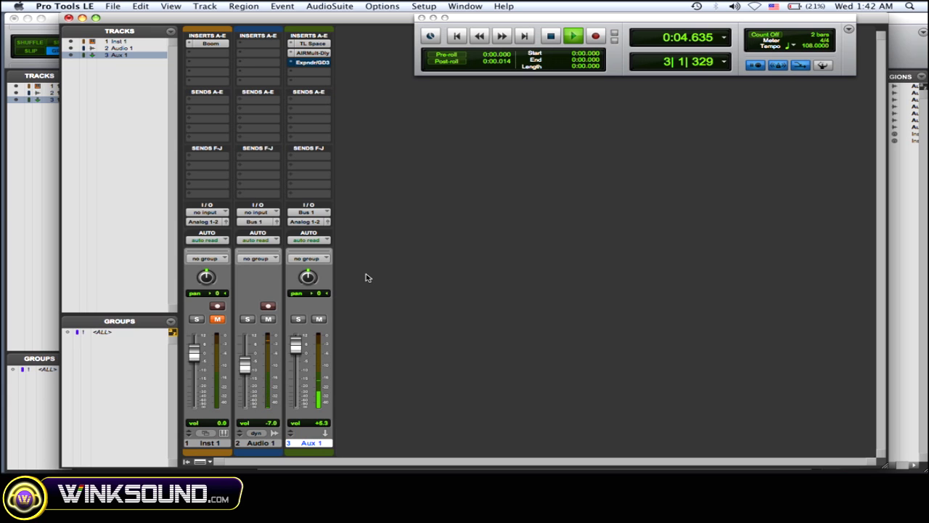
key(space)
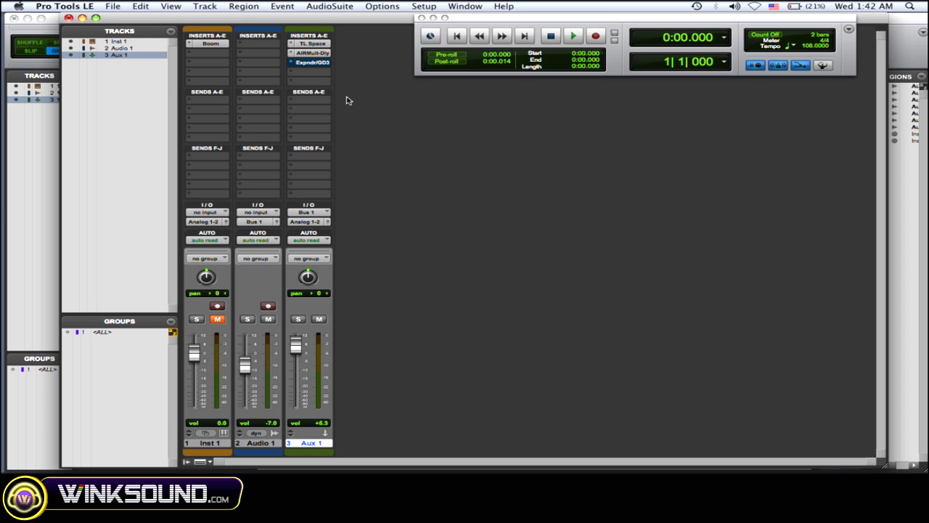
click(313, 63)
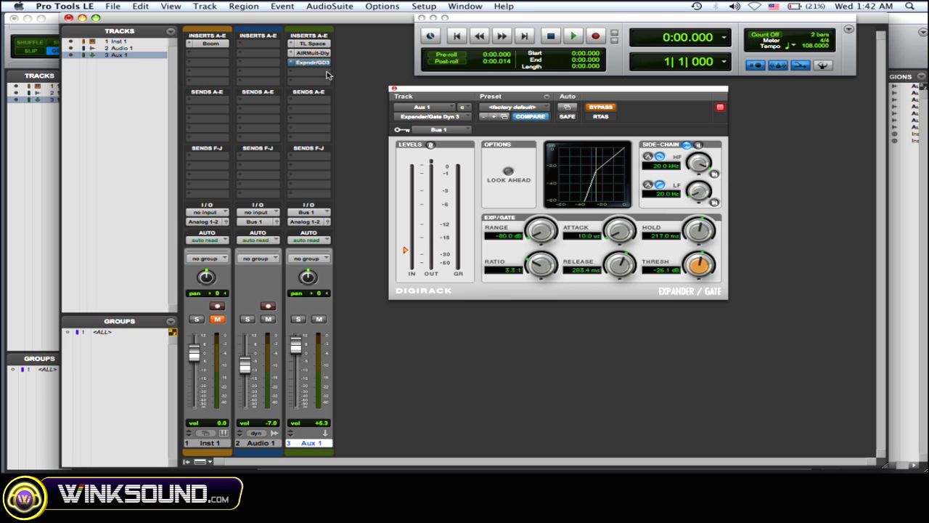
Step: Take the Expander/Gate out of bypass, key it from Bus 1, and place it beside the mixer
click(600, 107)
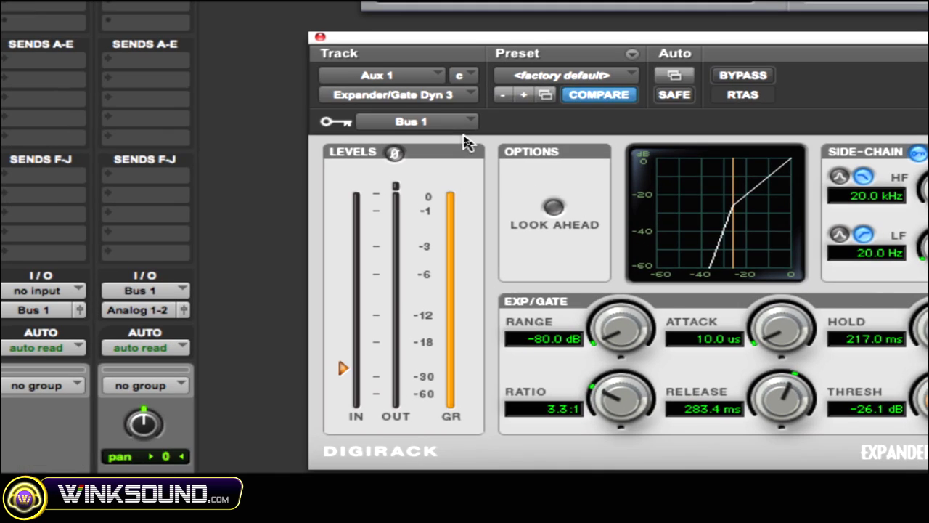
click(465, 131)
mouse_move(474, 131)
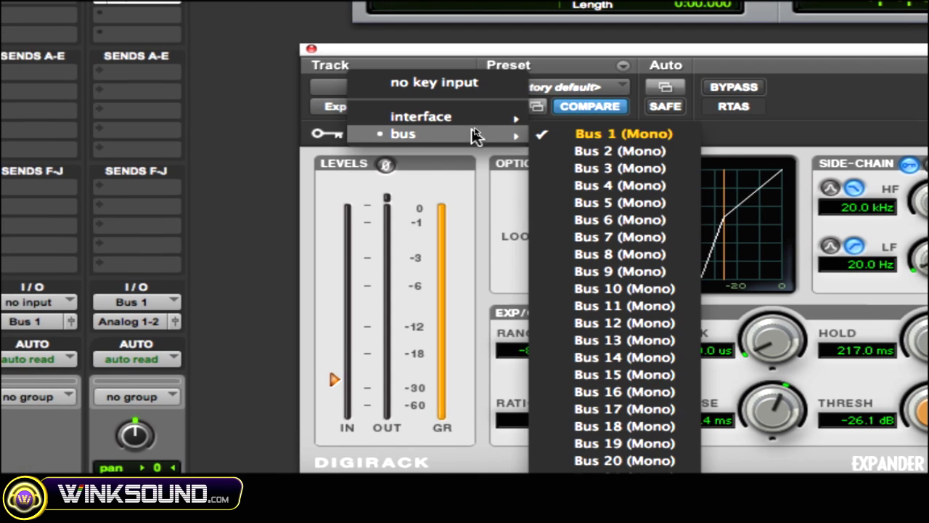
click(521, 134)
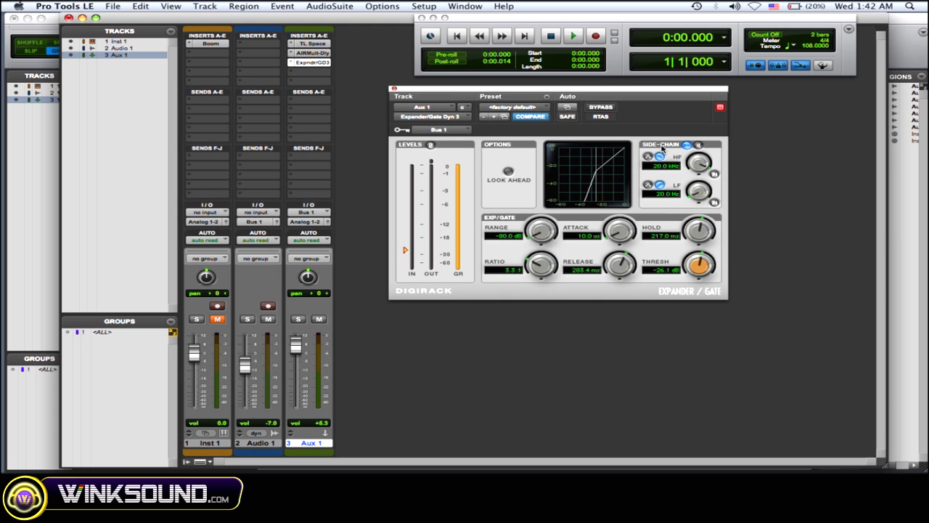
drag(535, 92, 520, 101)
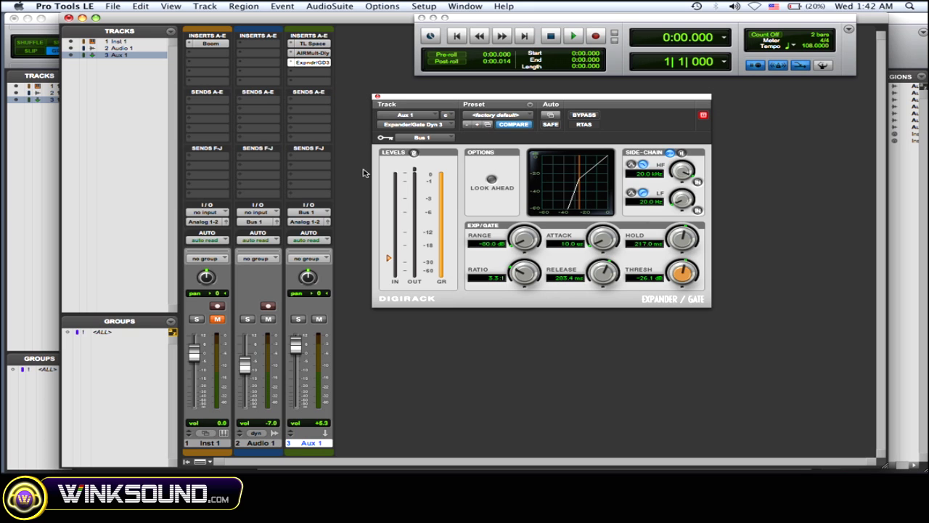
Step: While playing, adjust gate threshold, set hold to 82.5 ms and release to 392.7 ms, and lower the ratio
key(space)
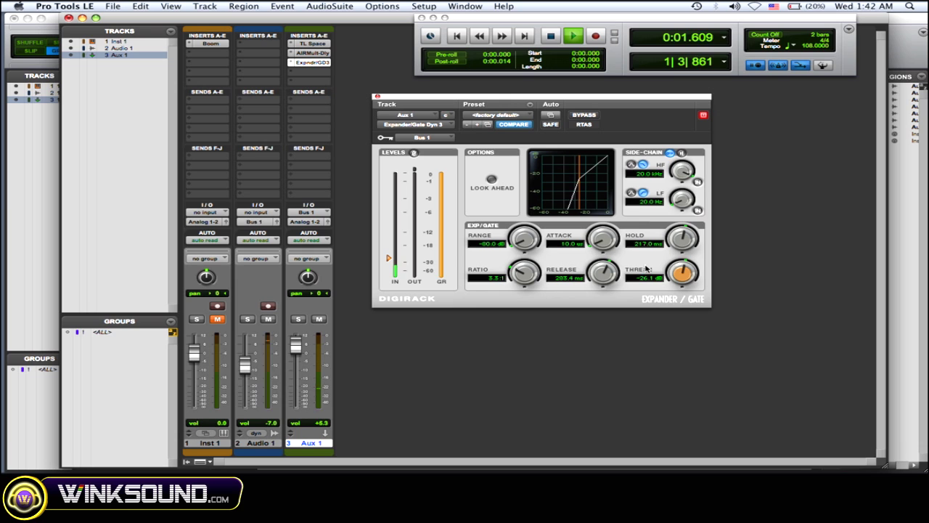
mouse_move(678, 277)
mouse_down()
mouse_move(678, 262)
mouse_move(674, 269)
mouse_up()
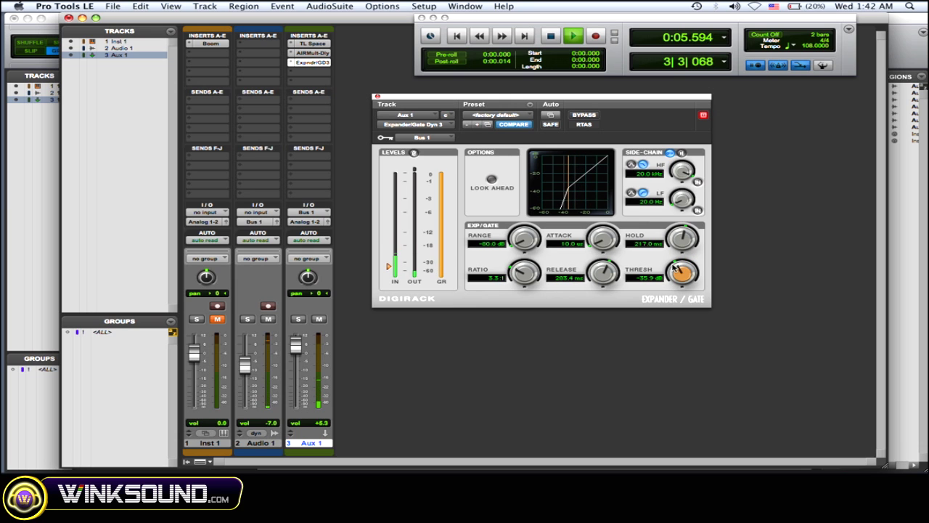
drag(681, 238, 680, 245)
mouse_move(603, 273)
mouse_down()
mouse_move(595, 302)
mouse_move(604, 270)
mouse_up()
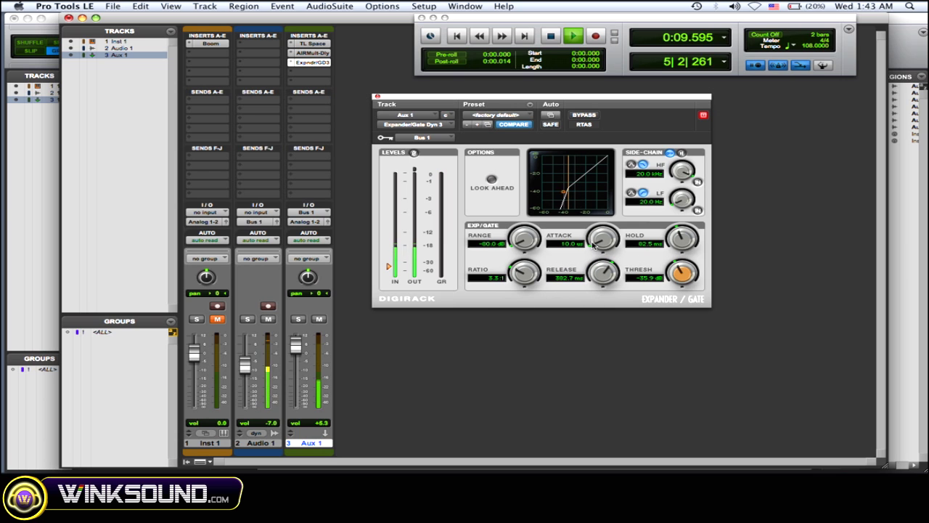
drag(521, 271, 509, 286)
key(space)
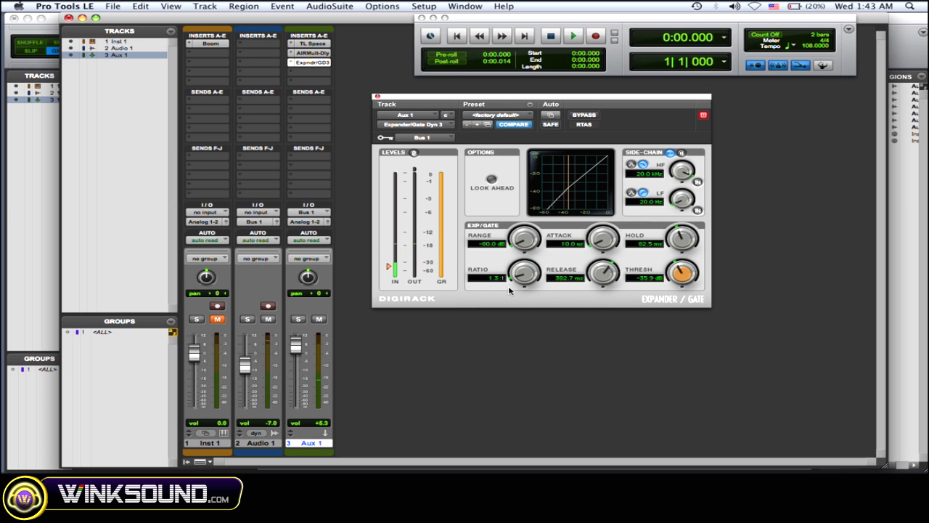
Step: Replay and settle the gate at threshold -32.3 dB and ratio 2.6:1, then close its window
key(space)
drag(521, 267, 521, 271)
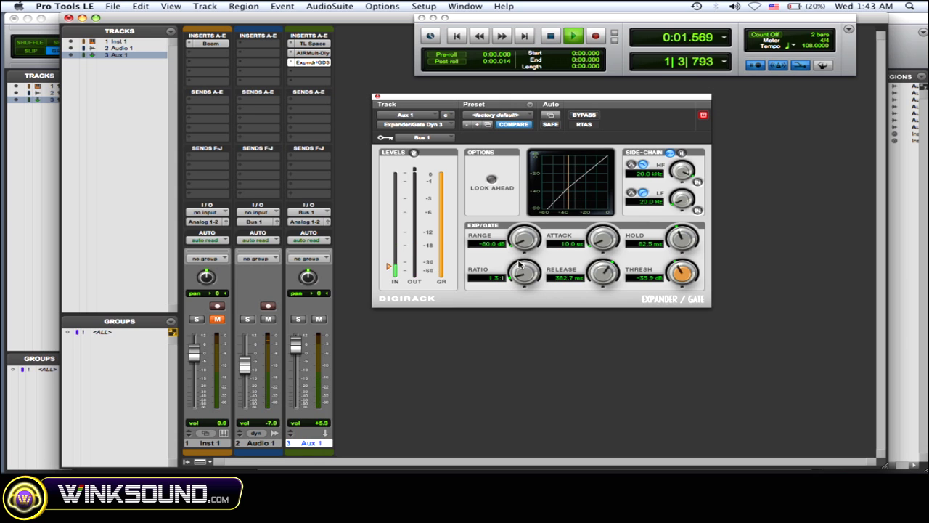
drag(685, 269, 680, 264)
drag(522, 269, 527, 248)
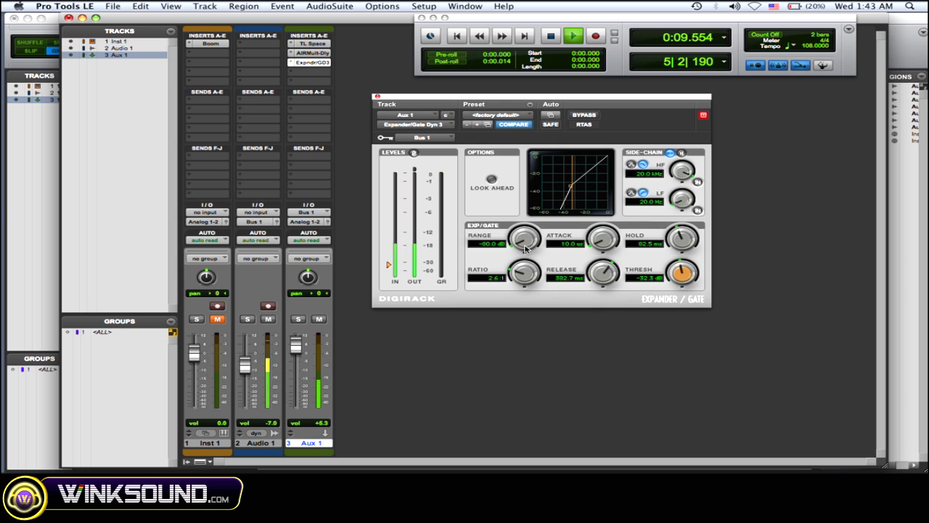
key(space)
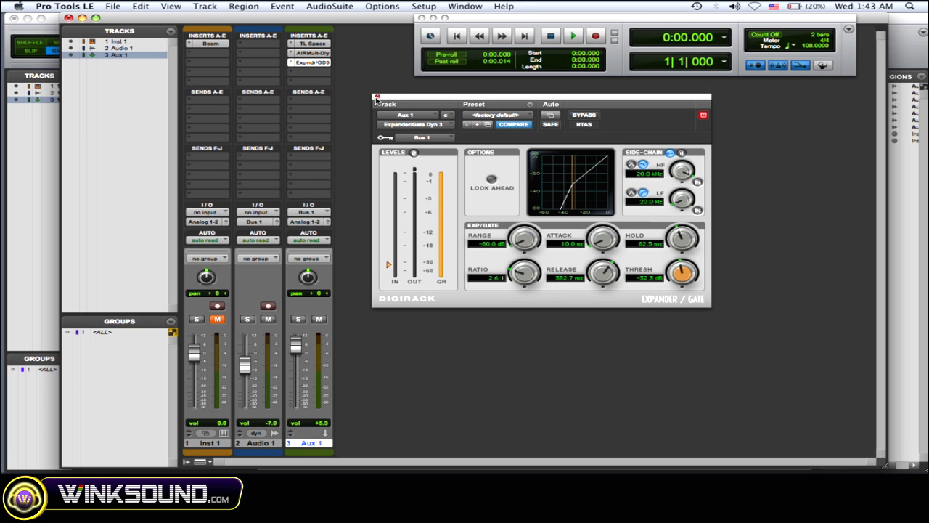
click(376, 97)
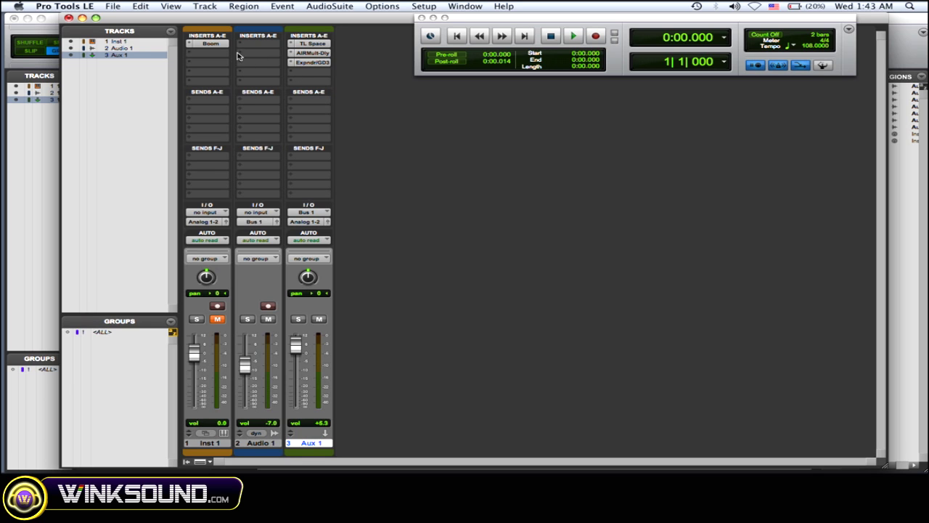
Step: Add a snare hit on step 5 of the Boom pattern on Inst 1
click(216, 45)
drag(469, 97, 448, 88)
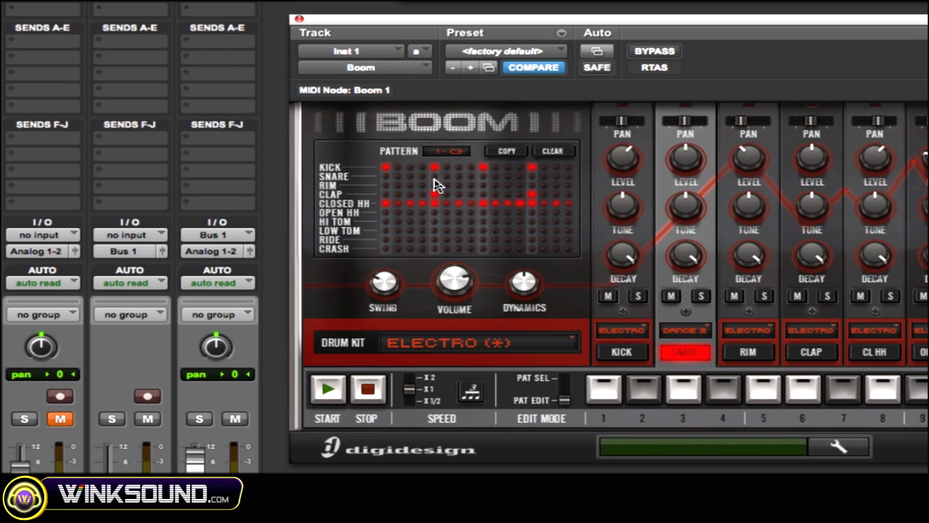
click(433, 177)
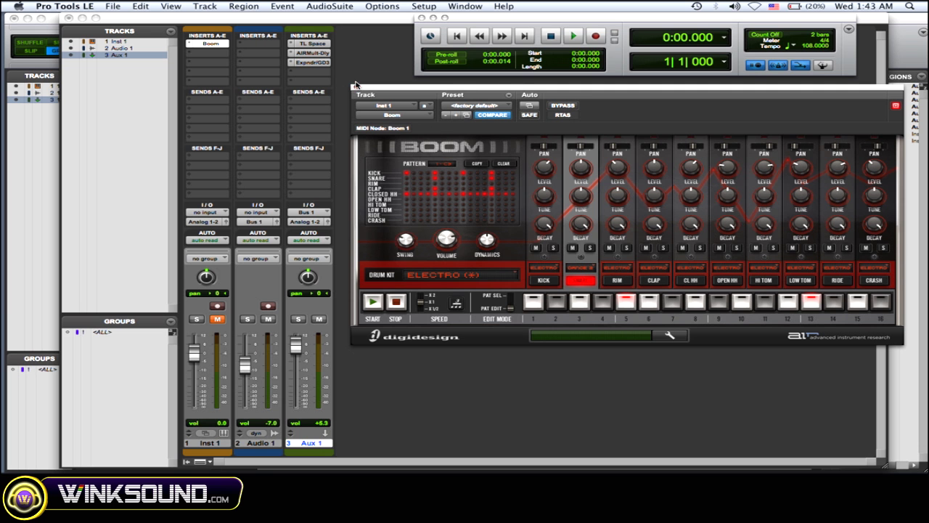
click(355, 86)
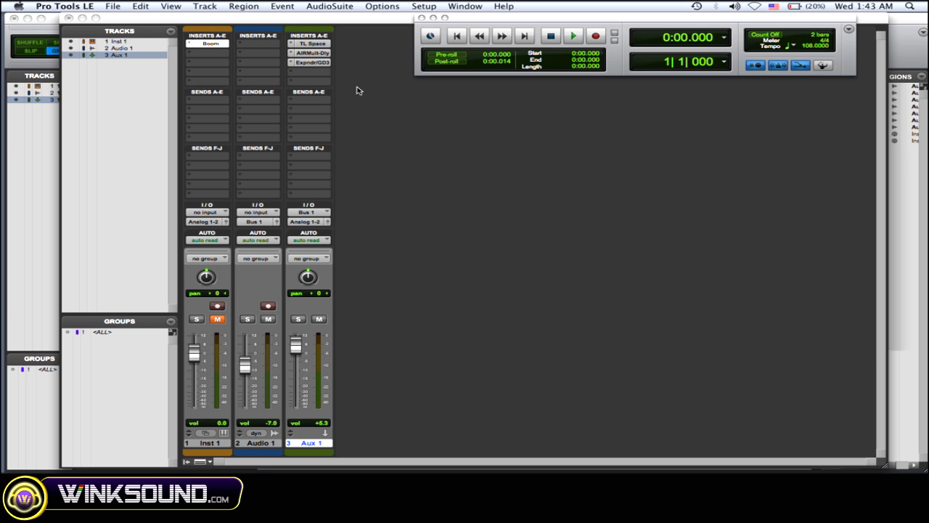
Step: Play the Boom pattern with the session, unmute Inst 1, then stop and close Boom
click(216, 44)
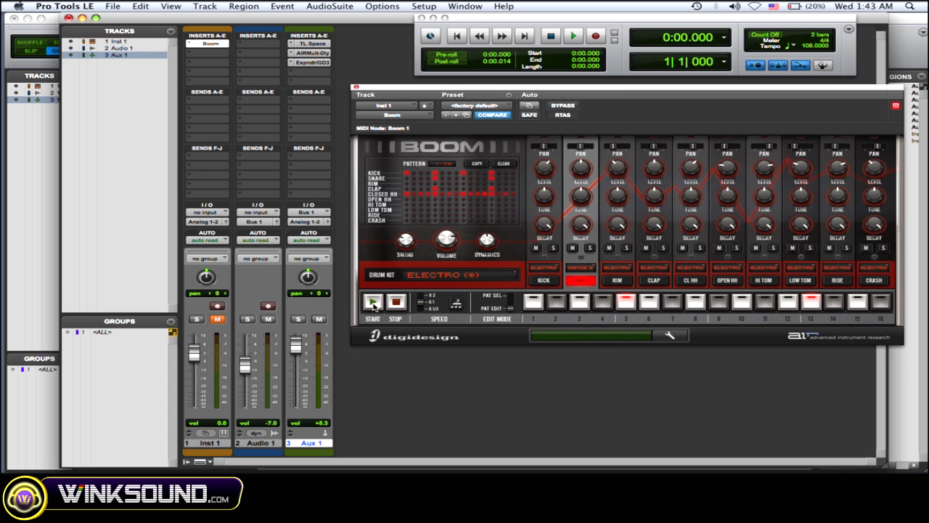
click(372, 302)
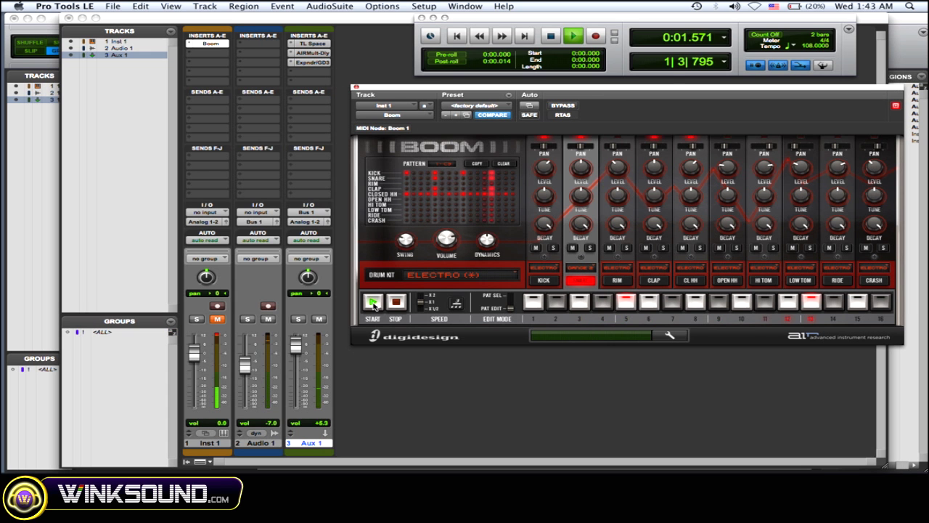
click(218, 320)
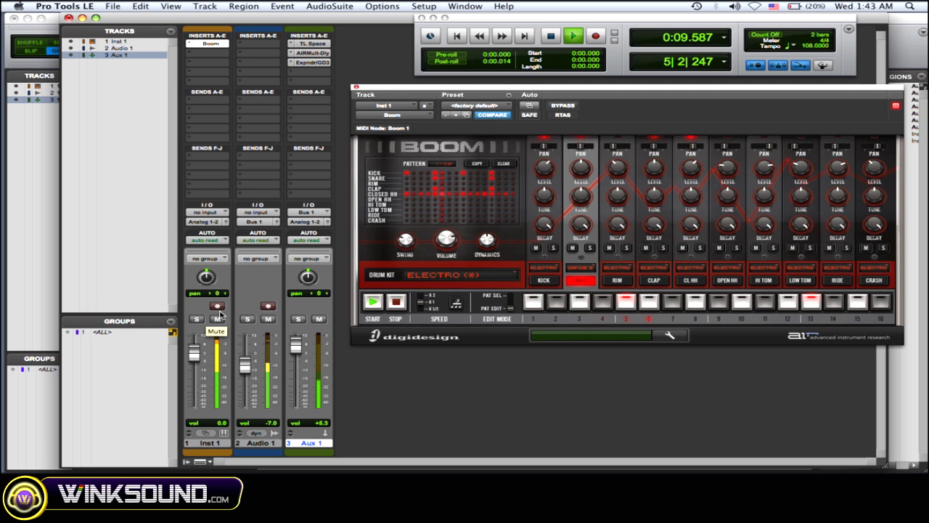
key(space)
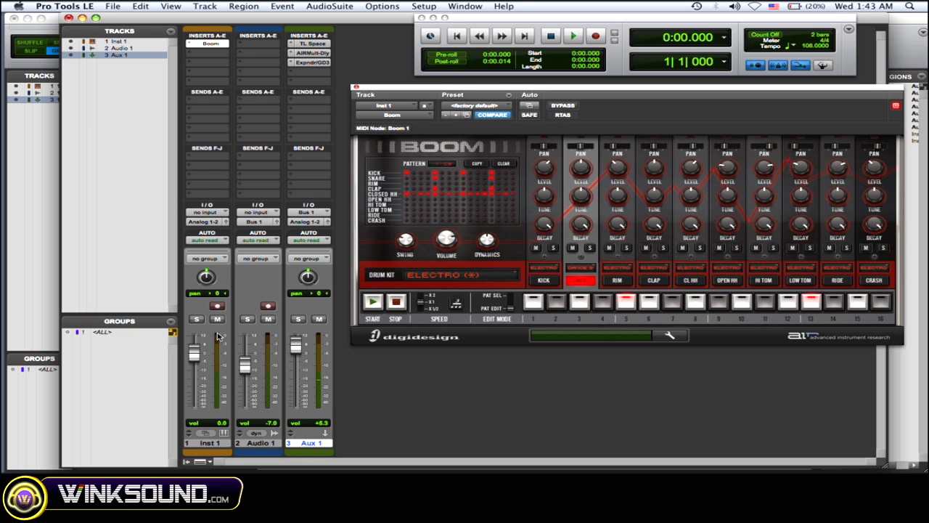
click(354, 88)
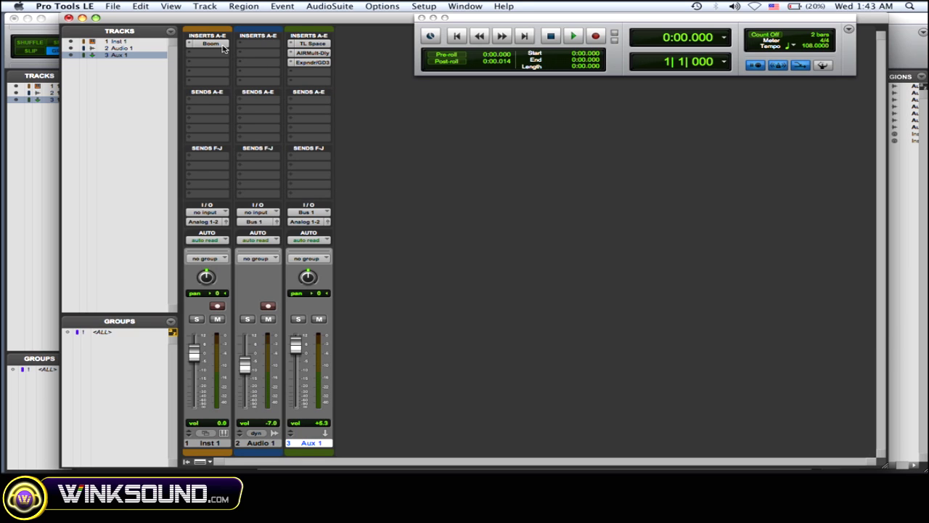